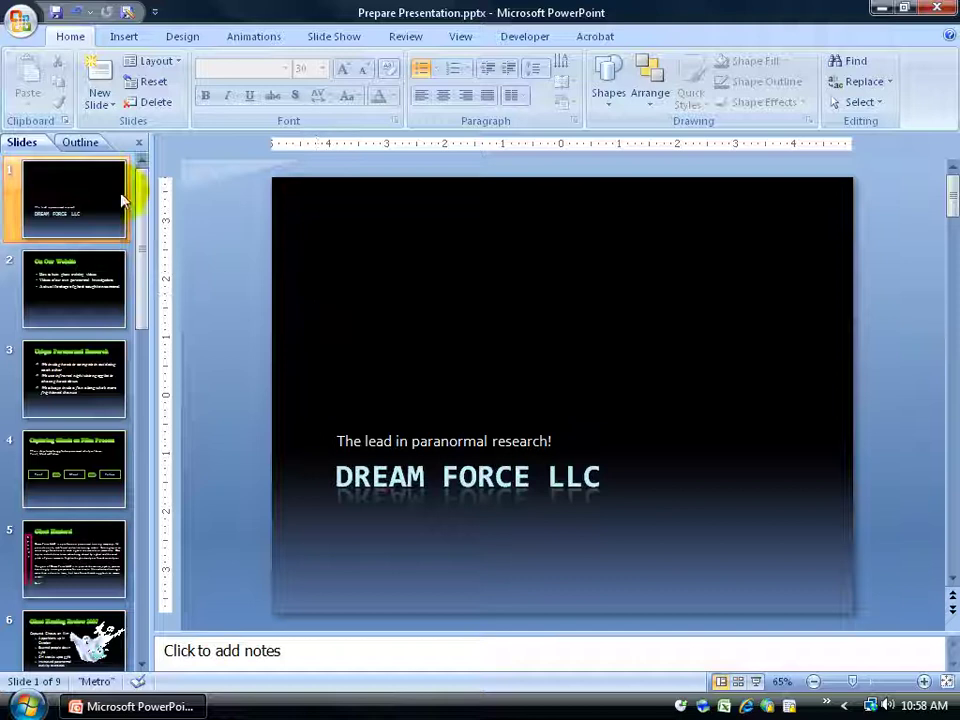
Step: Select the chart slide, slide 8, in the Slides pane
click(97, 455)
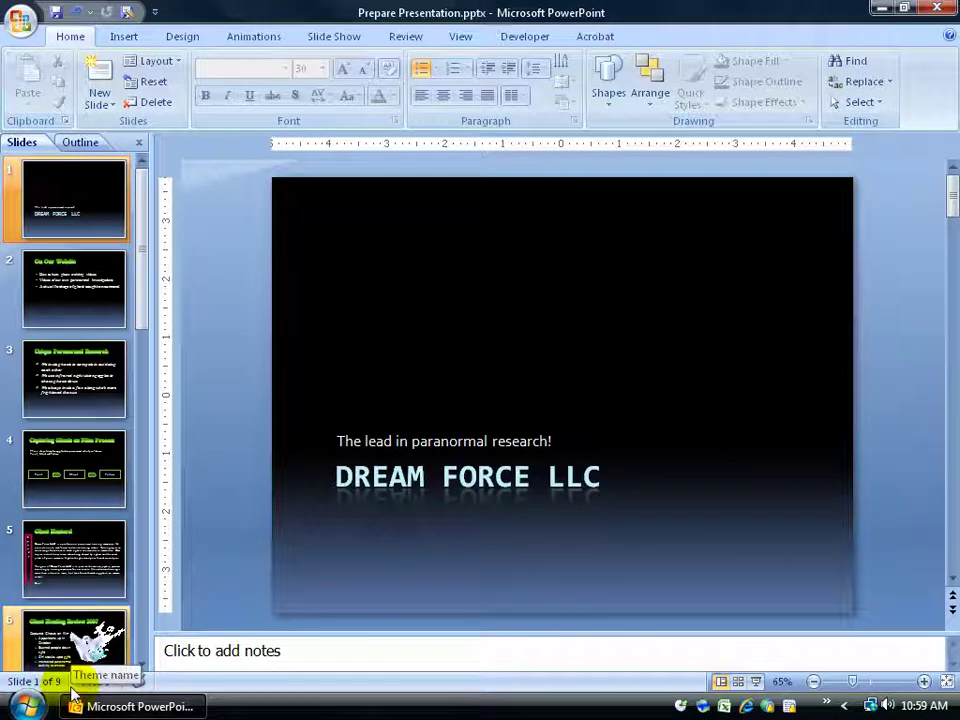
click(142, 664)
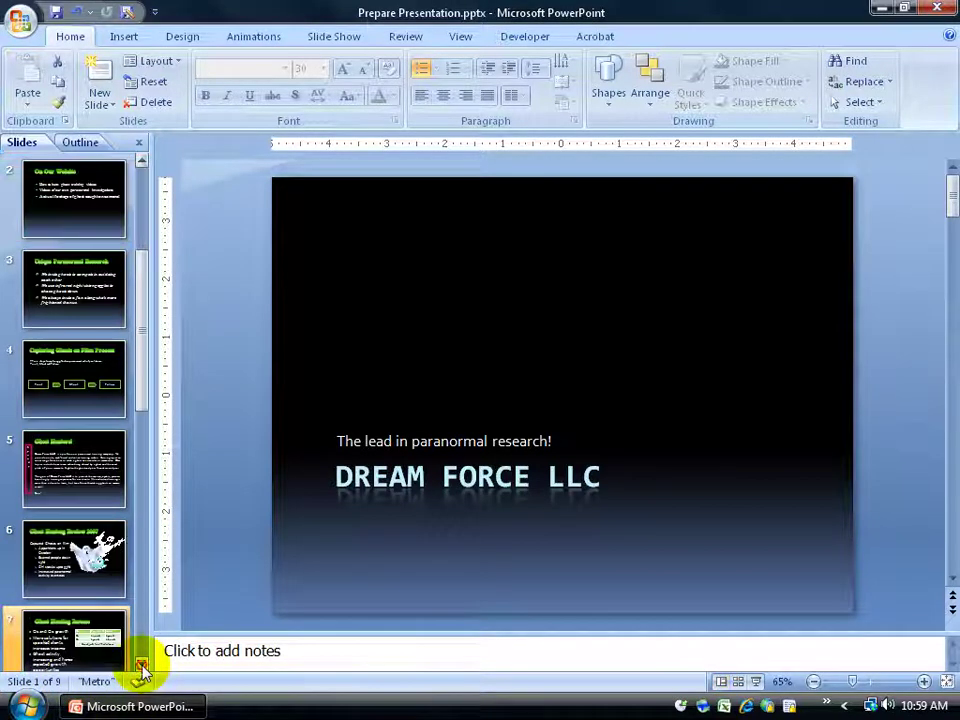
click(142, 664)
click(142, 664)
click(142, 664)
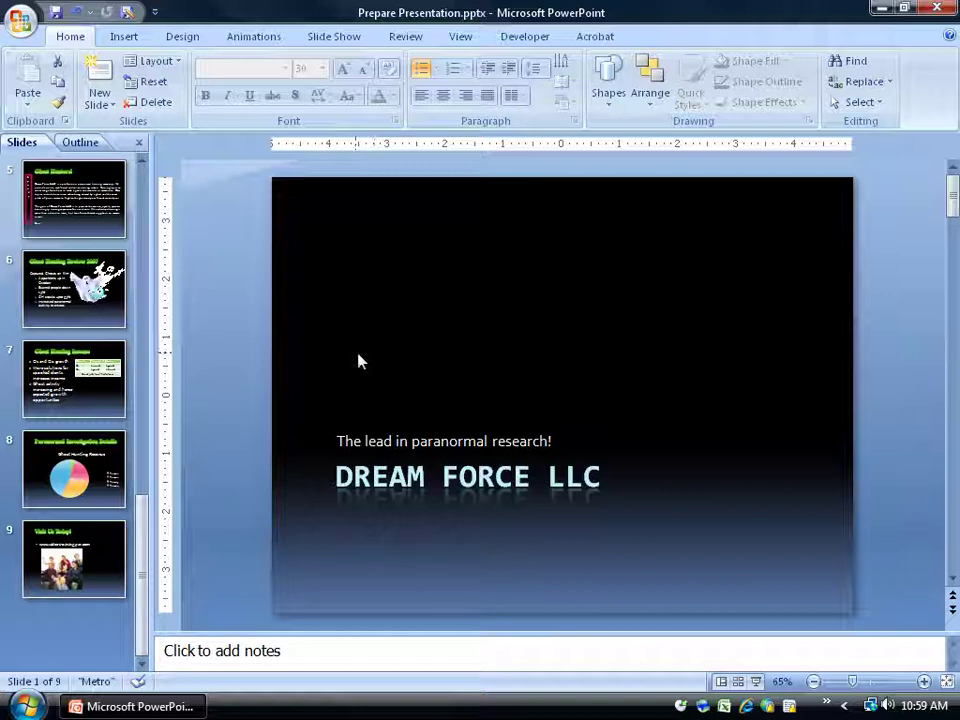
click(128, 472)
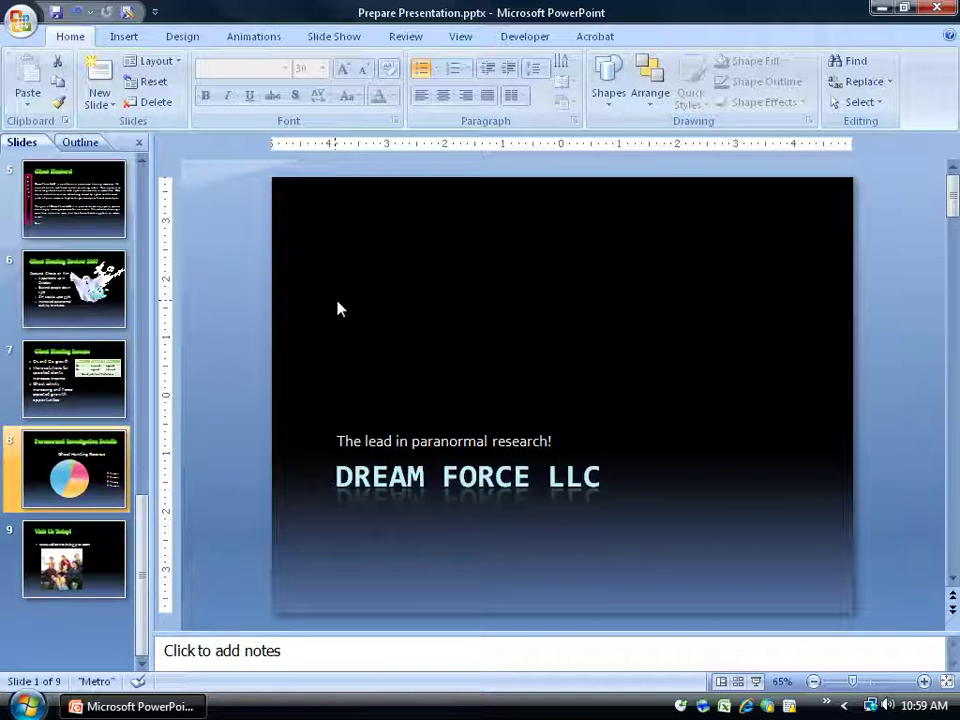
Step: Switch the presentation to Slide Sorter view from the View tab
click(253, 261)
click(460, 36)
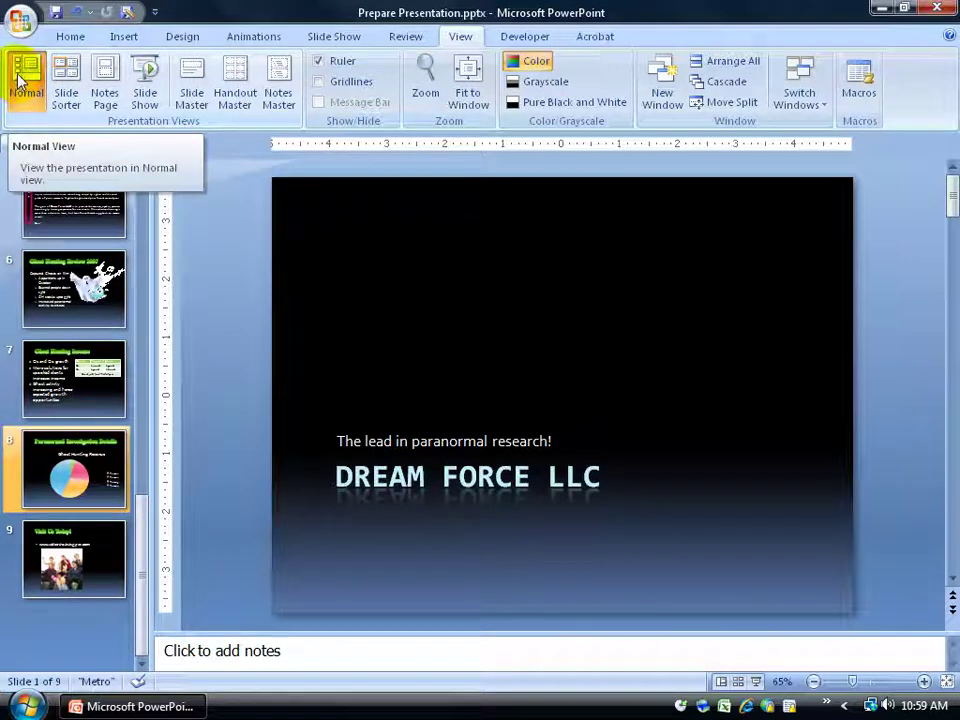
click(66, 98)
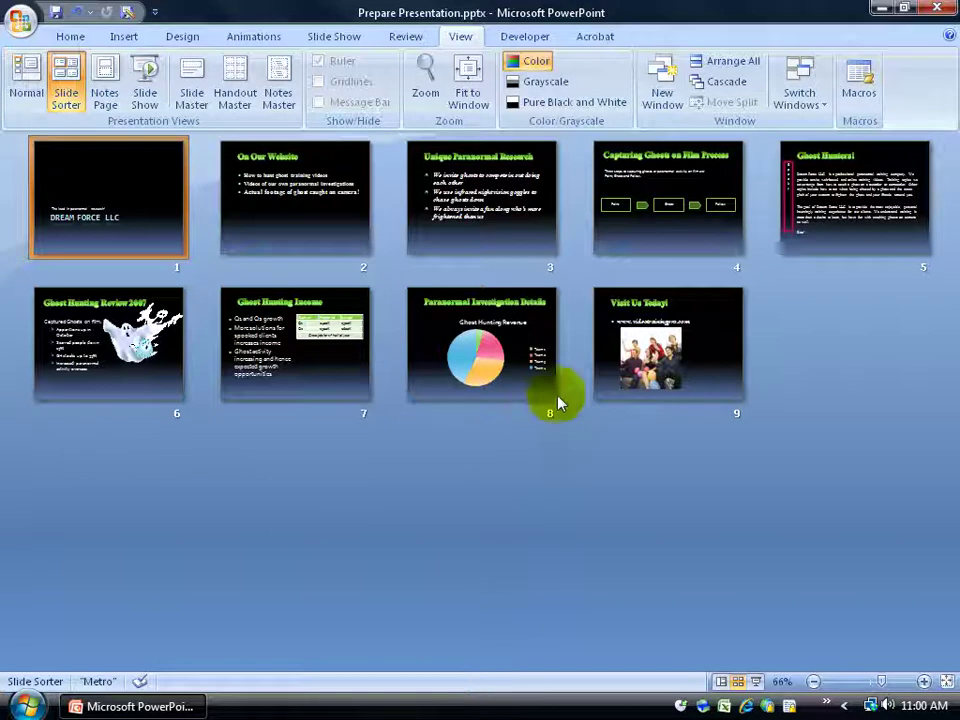
Step: Drag the chart slide to the end of the deck, then back to position 8
click(510, 372)
drag(510, 372, 760, 370)
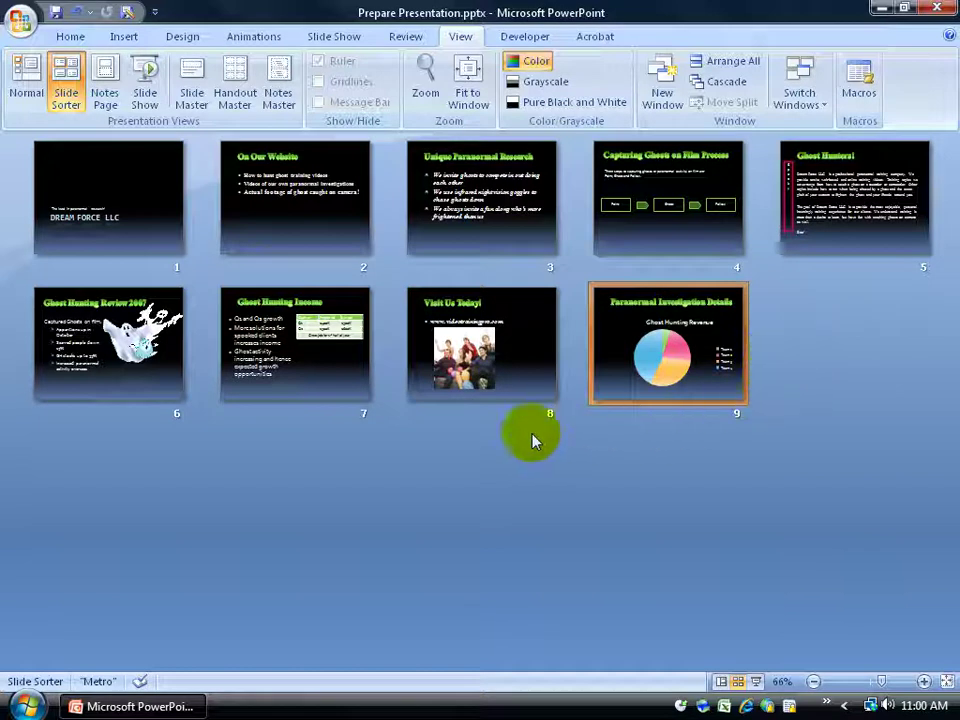
drag(675, 362, 388, 358)
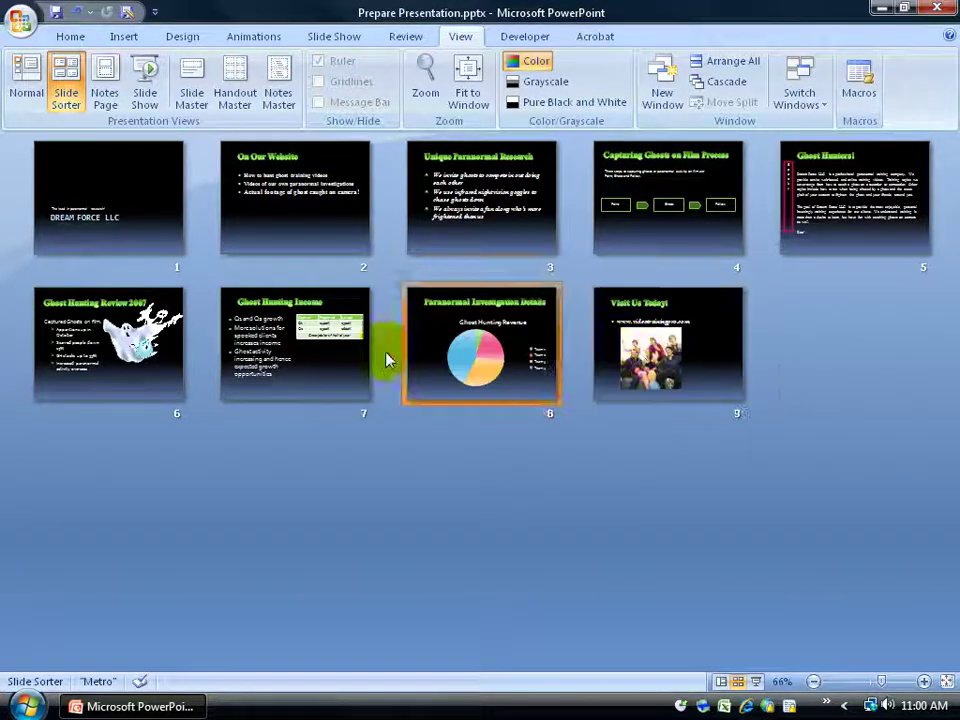
Step: Cut the chart slide and paste it after slide 2, On Our Website
right_click(487, 358)
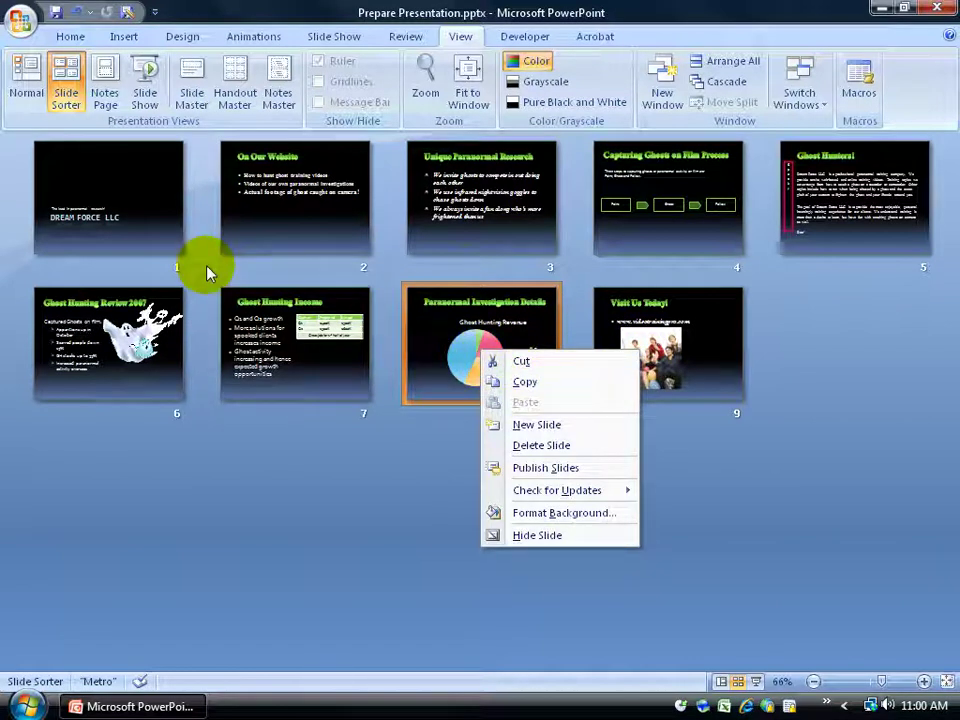
click(521, 362)
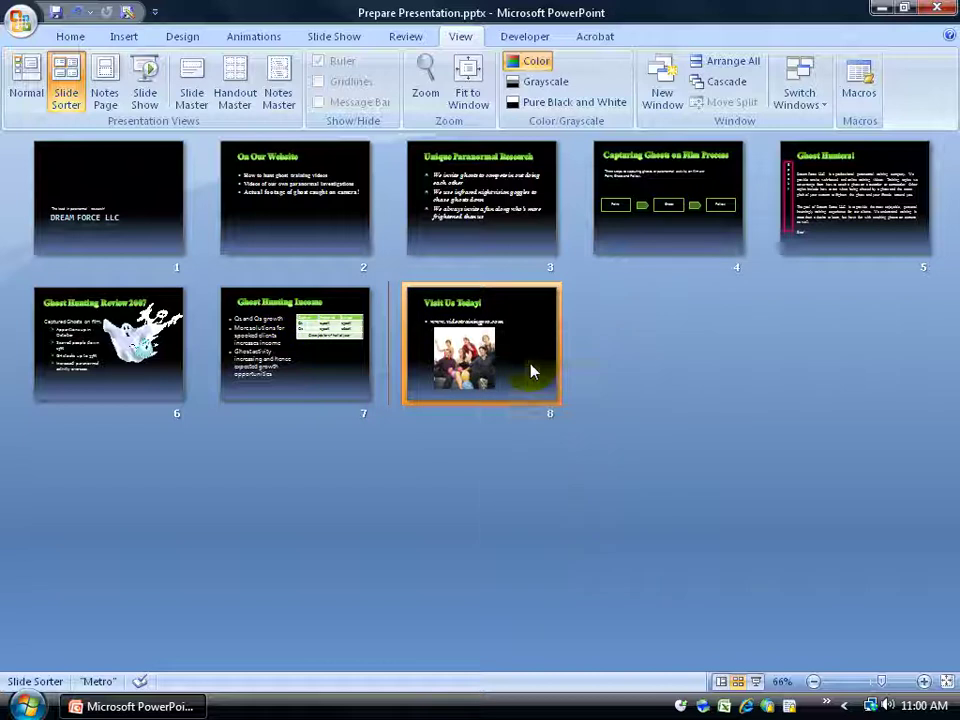
click(279, 199)
right_click(287, 200)
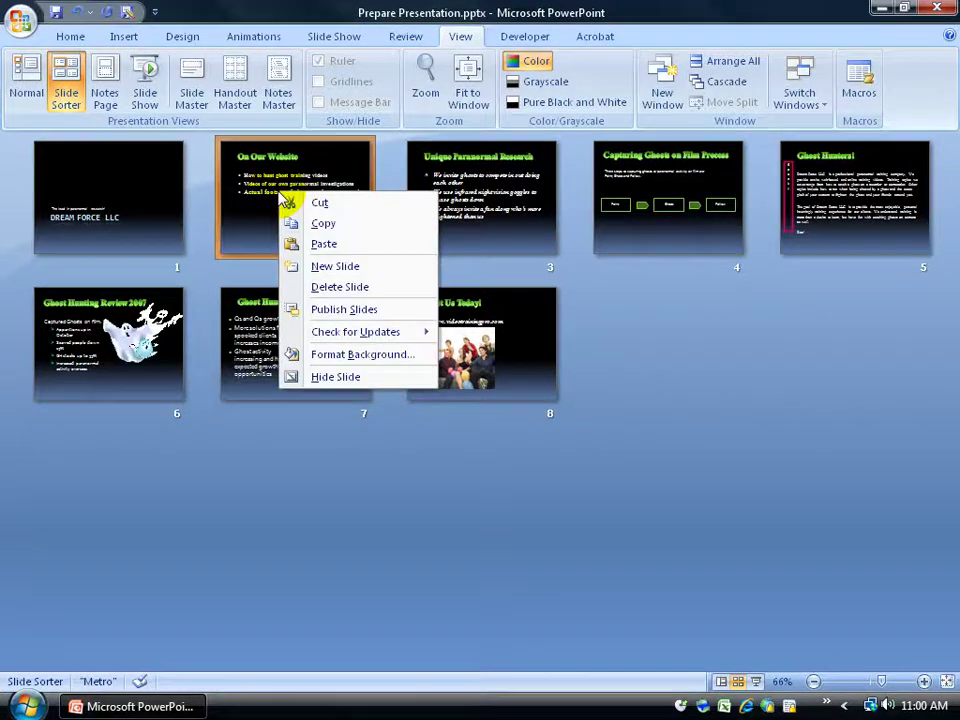
click(318, 243)
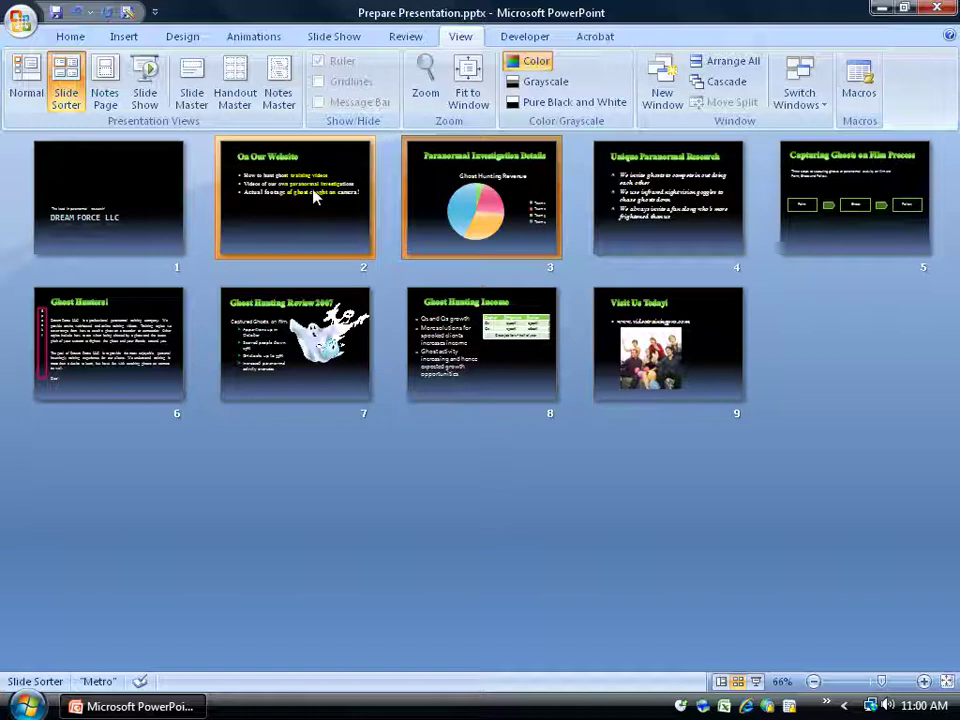
Step: Hide slide 3, Paranormal Investigation Details, from the show and select slide 2
key(Right)
right_click(485, 198)
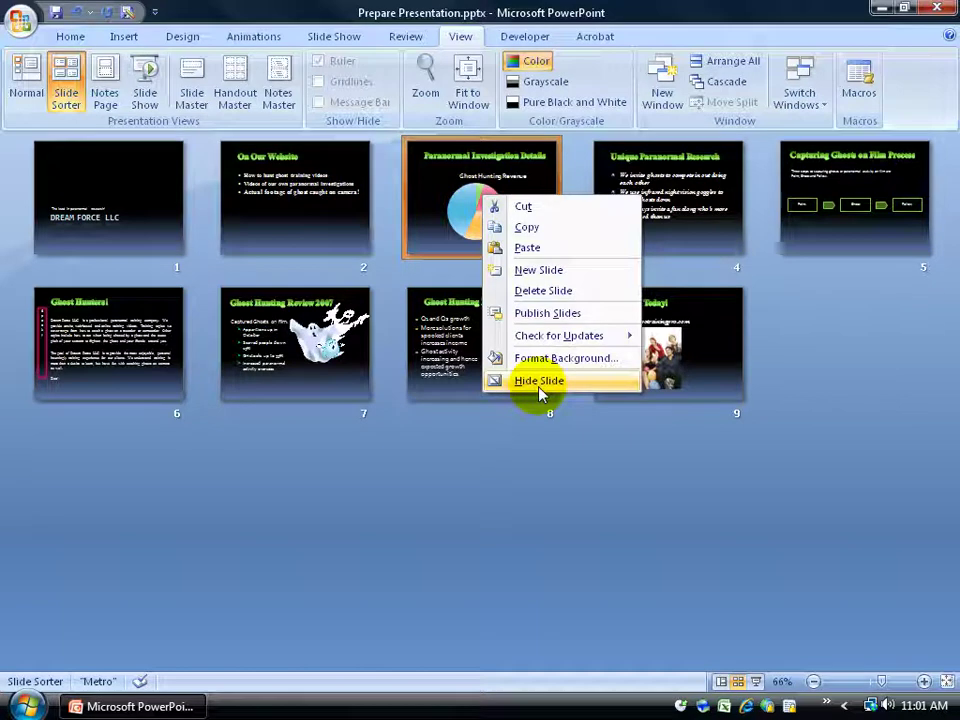
click(538, 383)
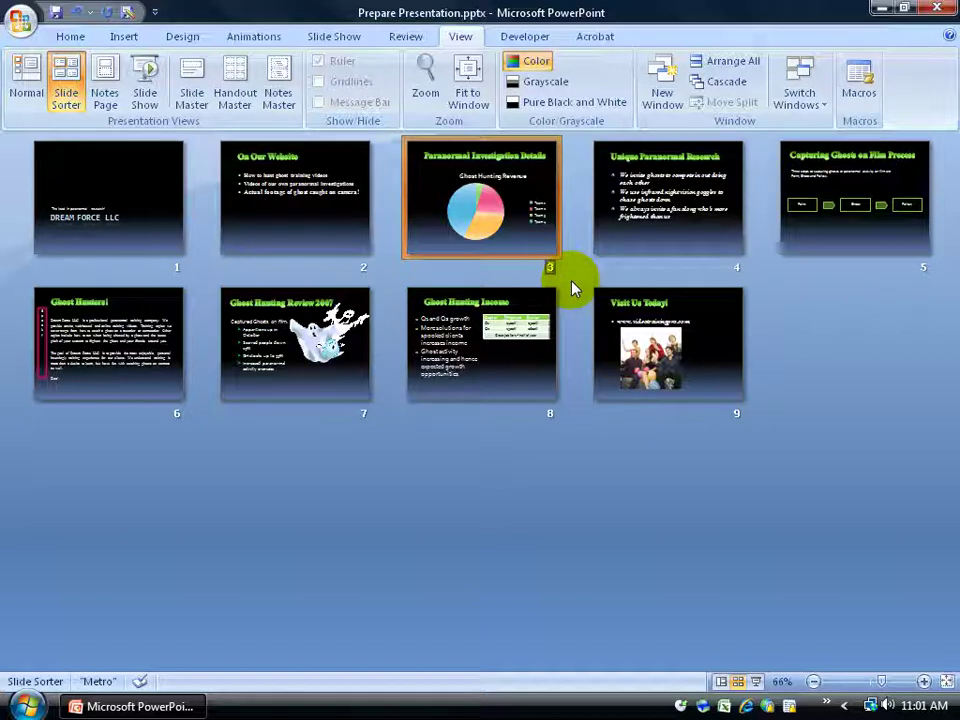
ctrl+click(307, 215)
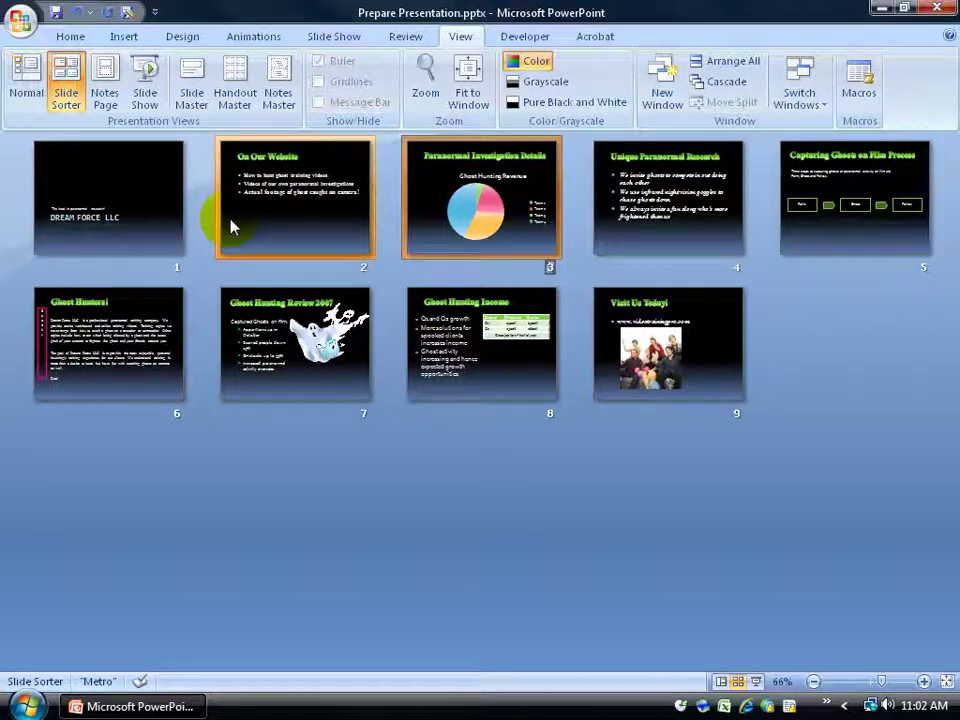
Step: Run the slide show from the start through Capturing Ghosts on Film Process, then exit
click(142, 88)
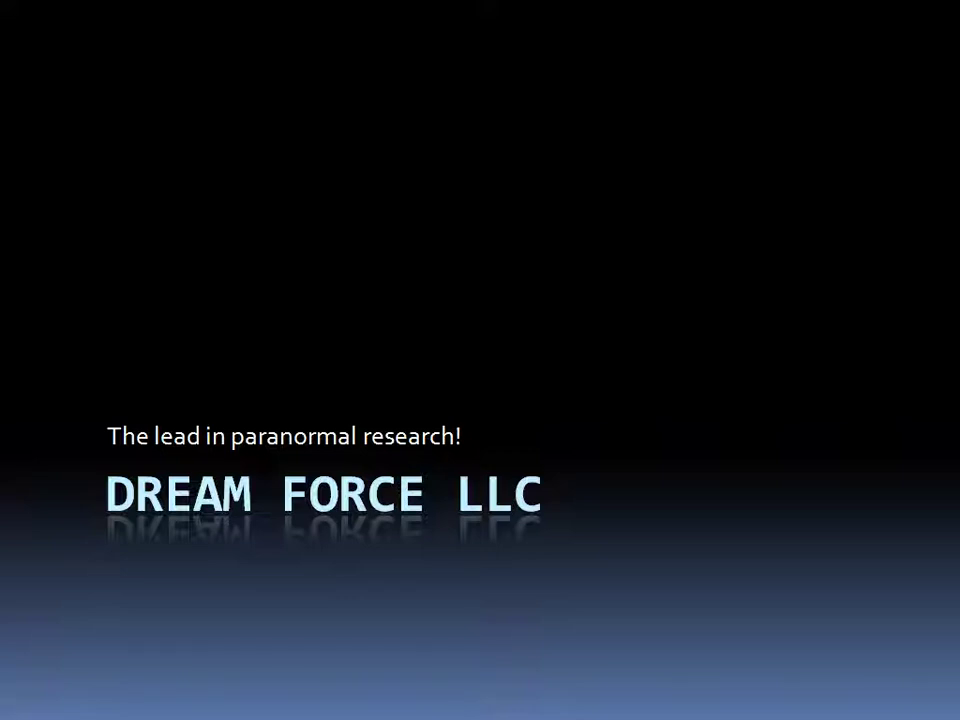
key(Right)
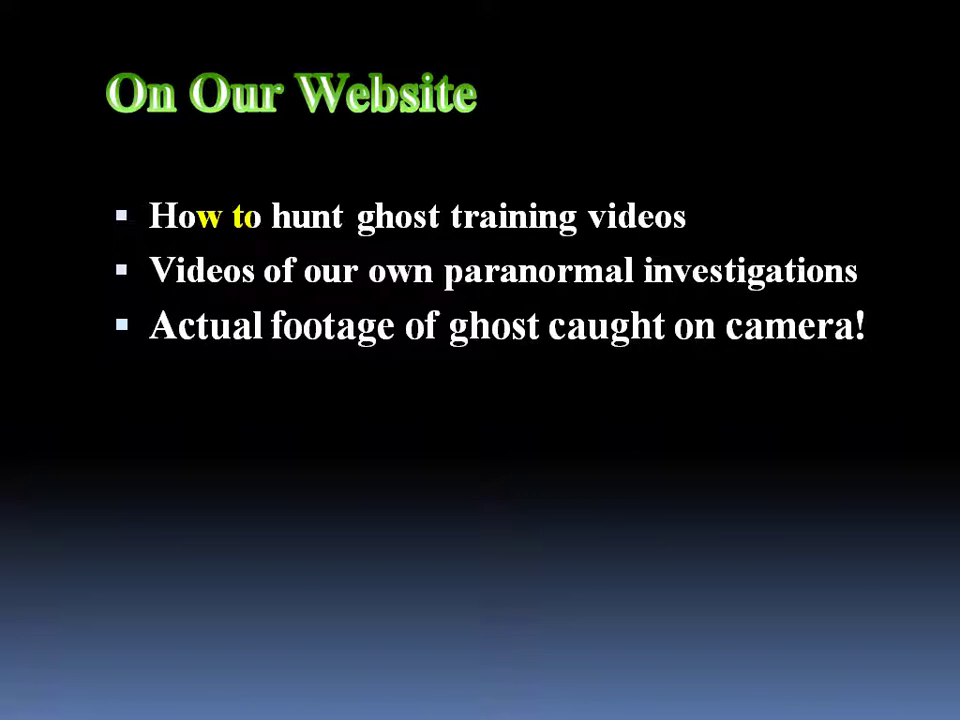
key(Right)
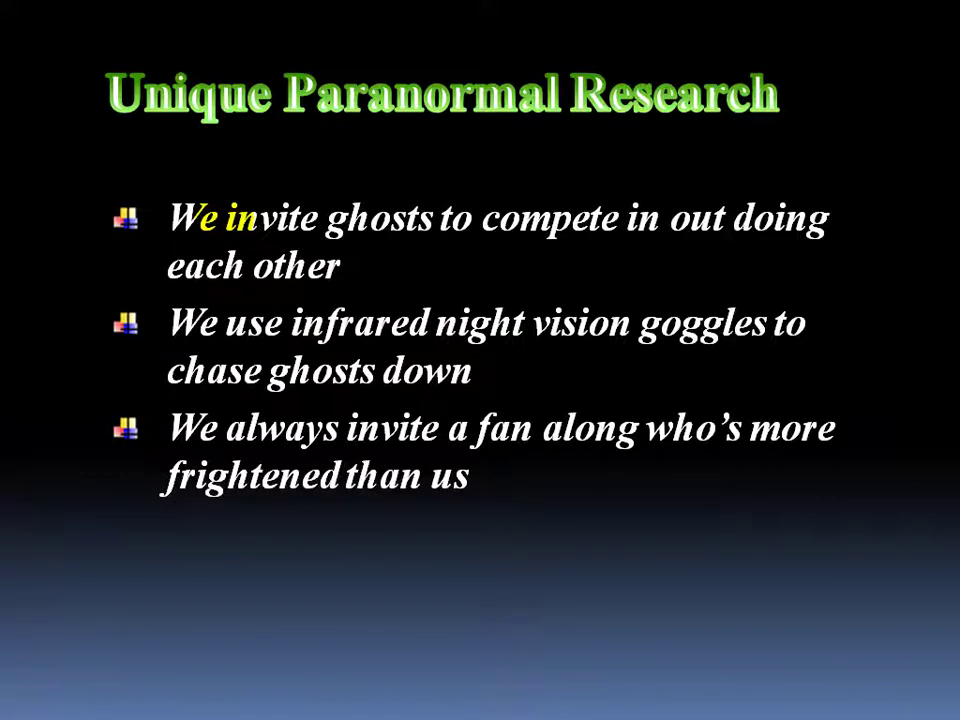
key(Right)
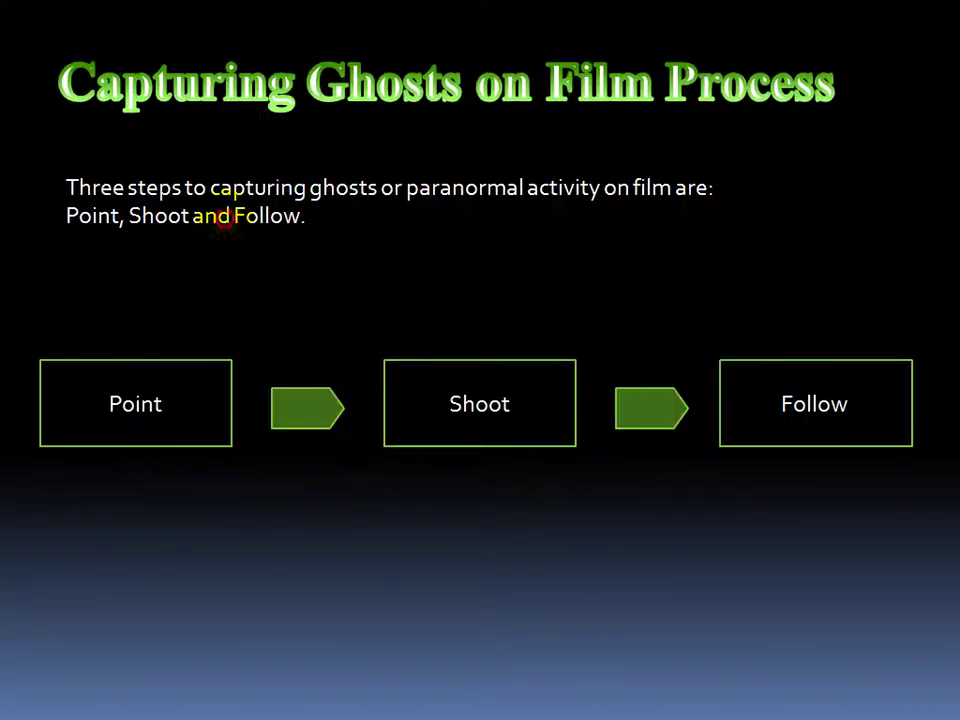
key(Escape)
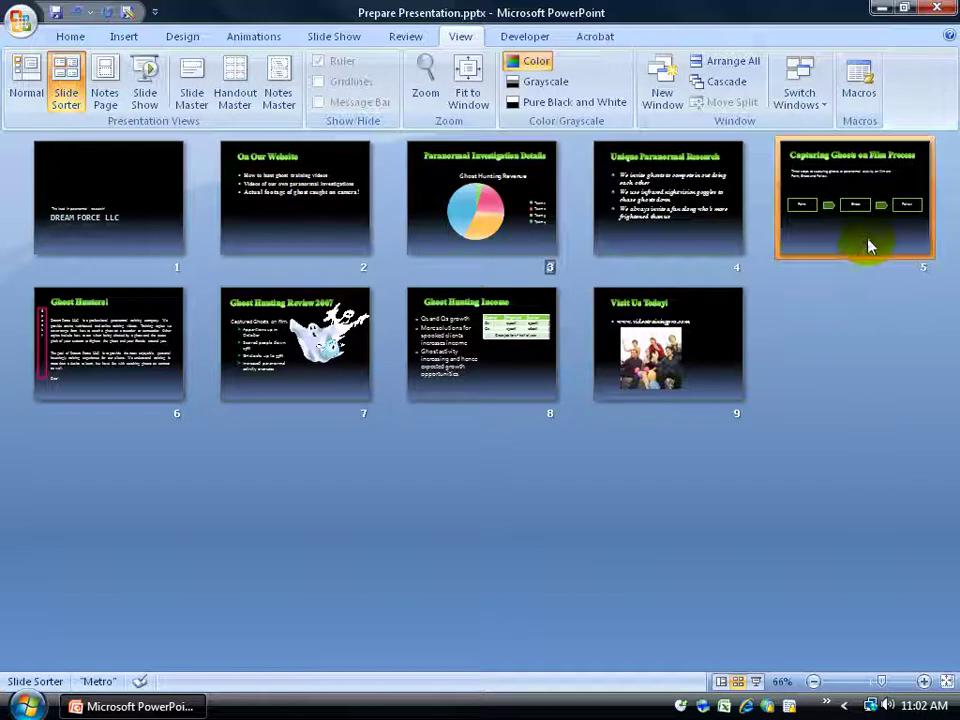
Step: Set Hide Slide on the slide 3 chart slide, deselect it, and select slide 1
right_click(522, 235)
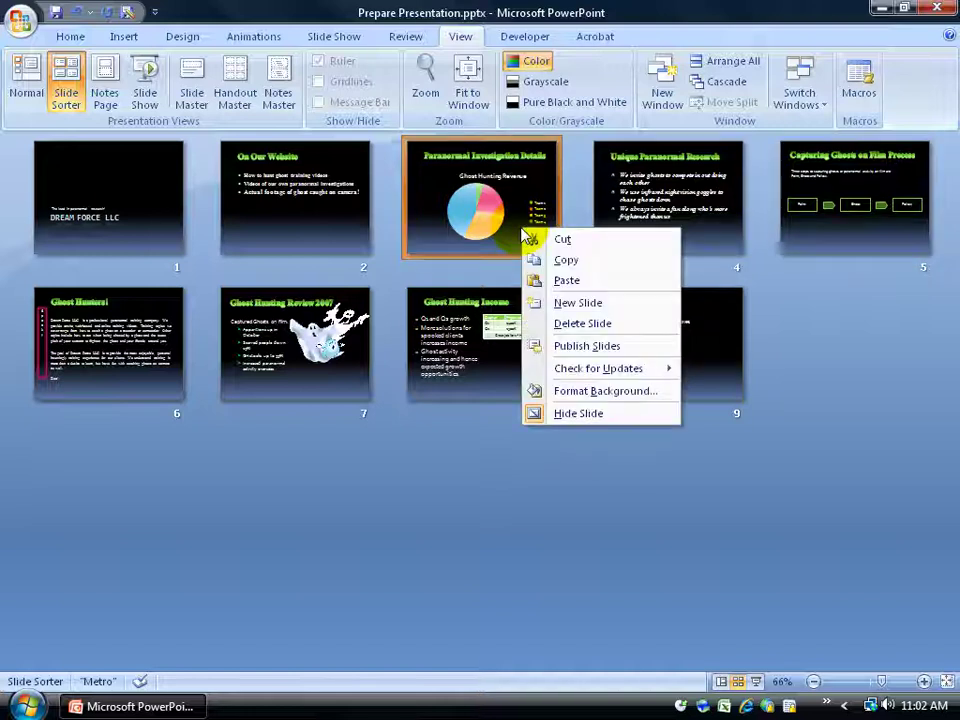
click(596, 420)
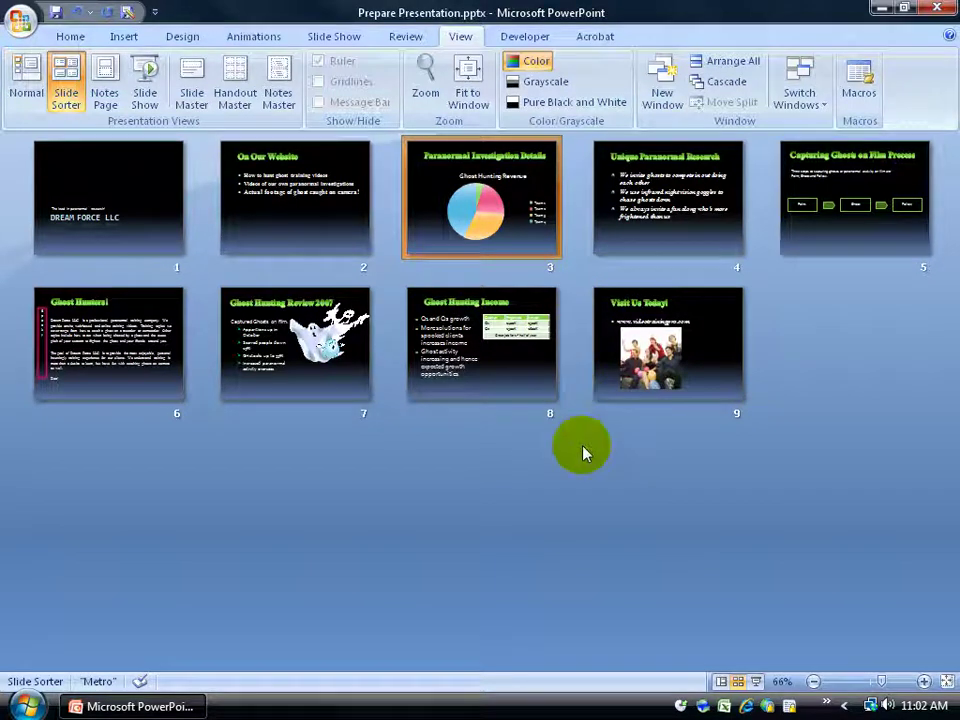
click(545, 476)
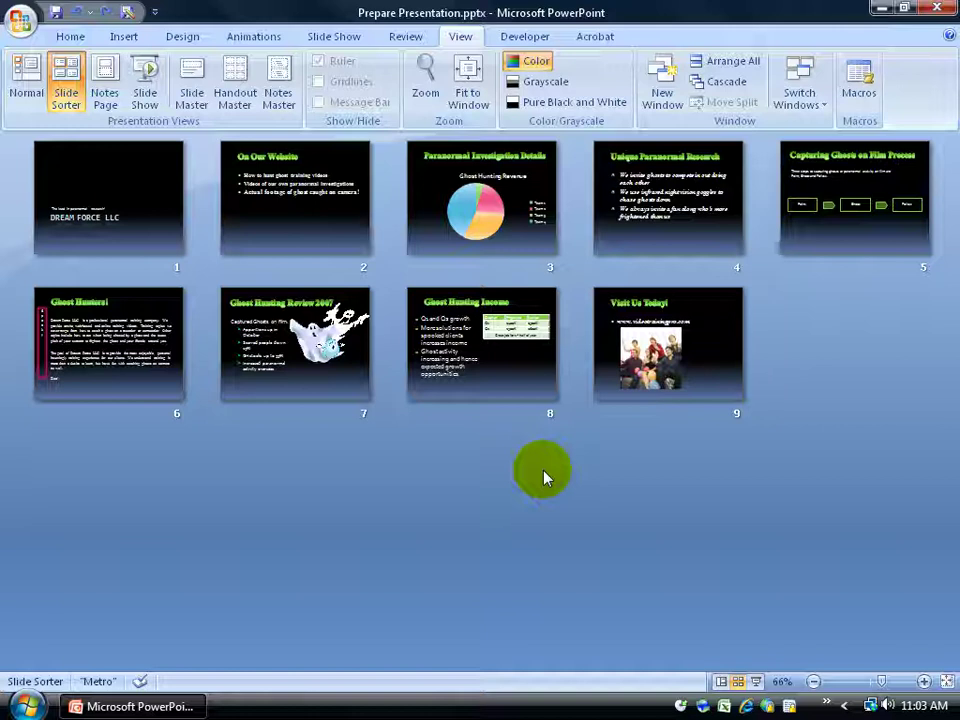
click(97, 197)
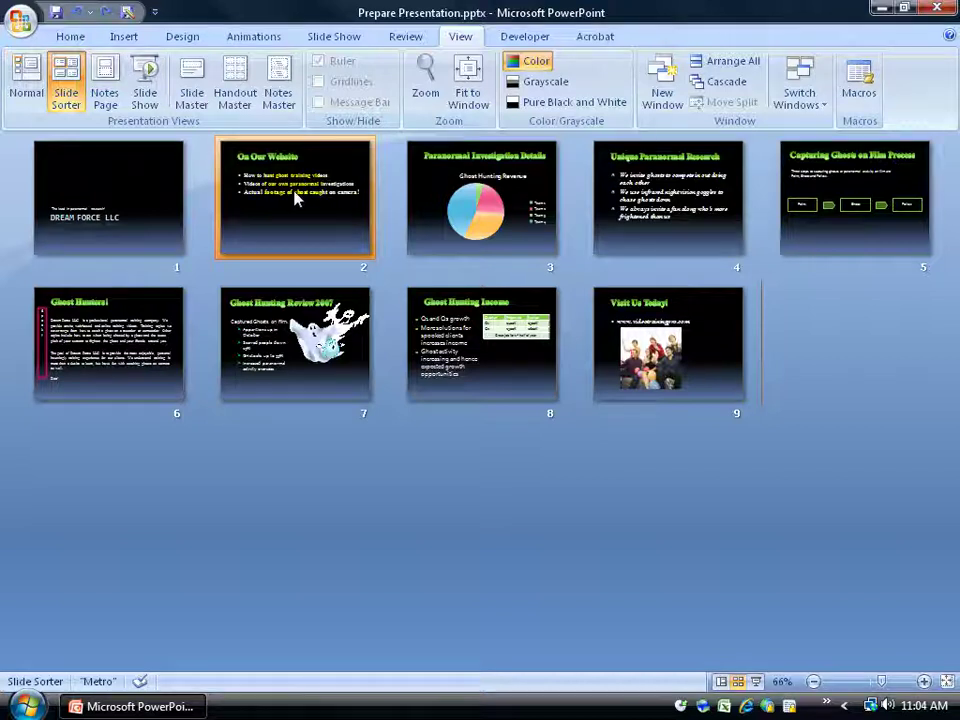
Step: Apply the Wipe Up transition to slide 5 on the Animations tab and preview it
click(250, 42)
click(447, 348)
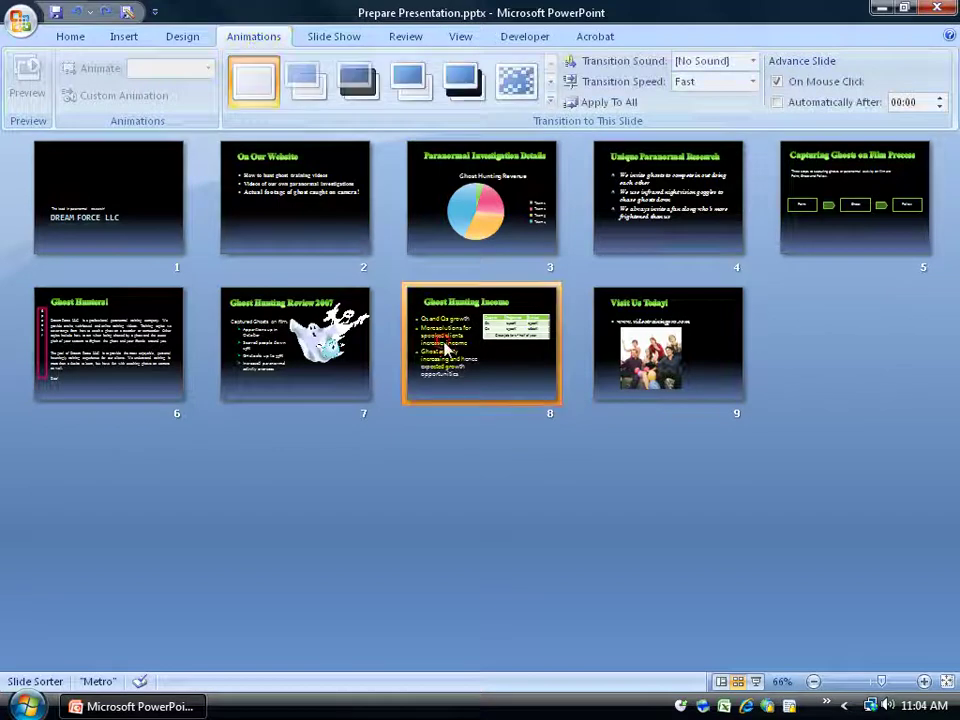
click(551, 100)
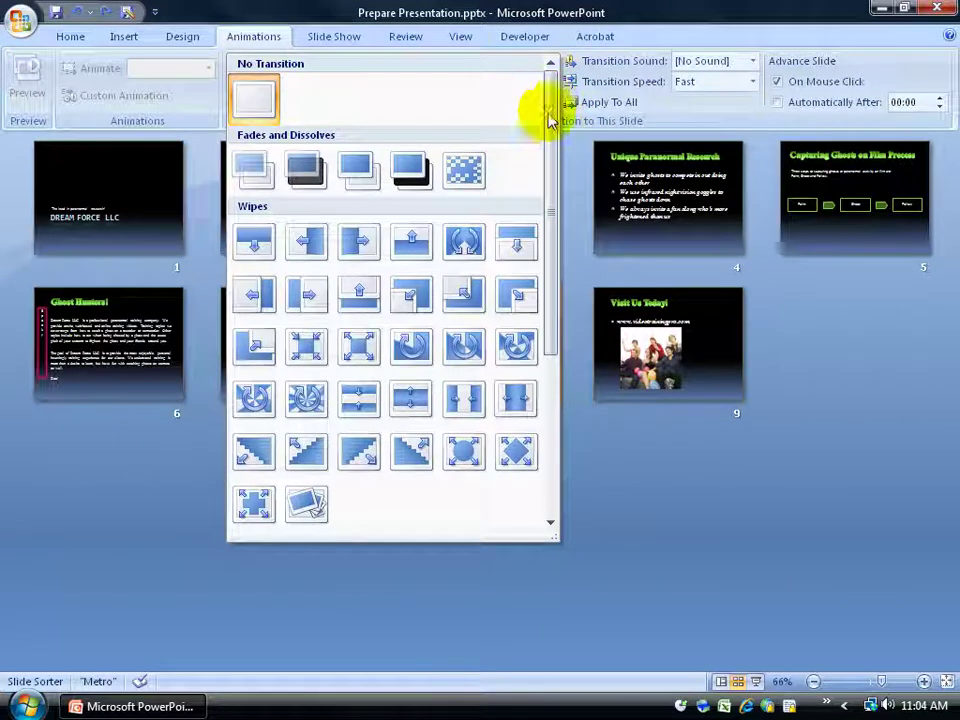
click(606, 465)
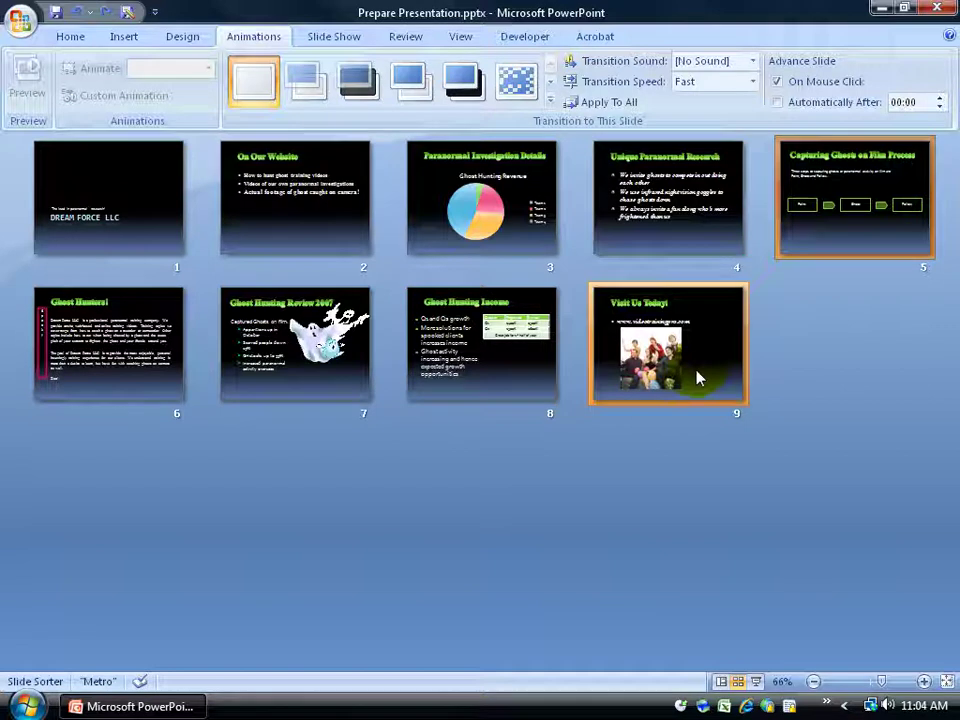
click(551, 104)
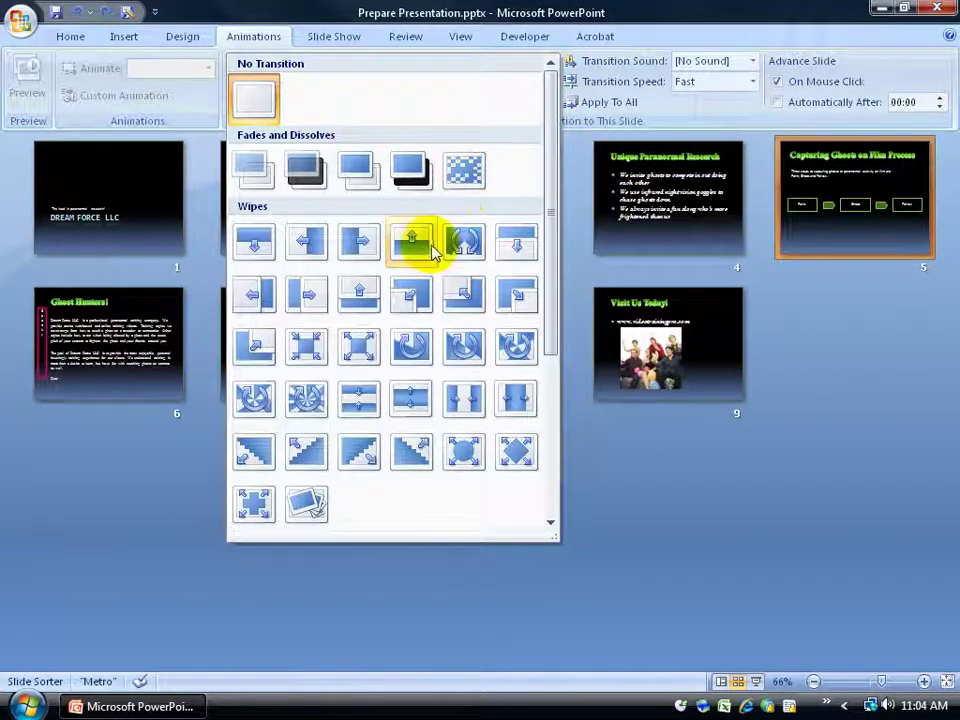
click(421, 255)
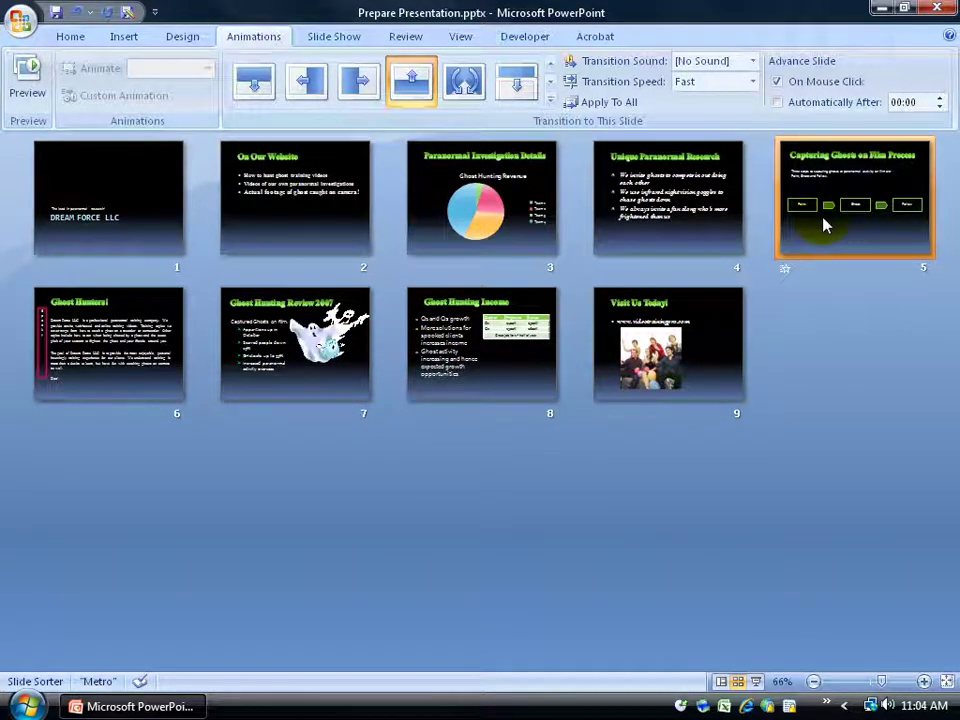
click(784, 278)
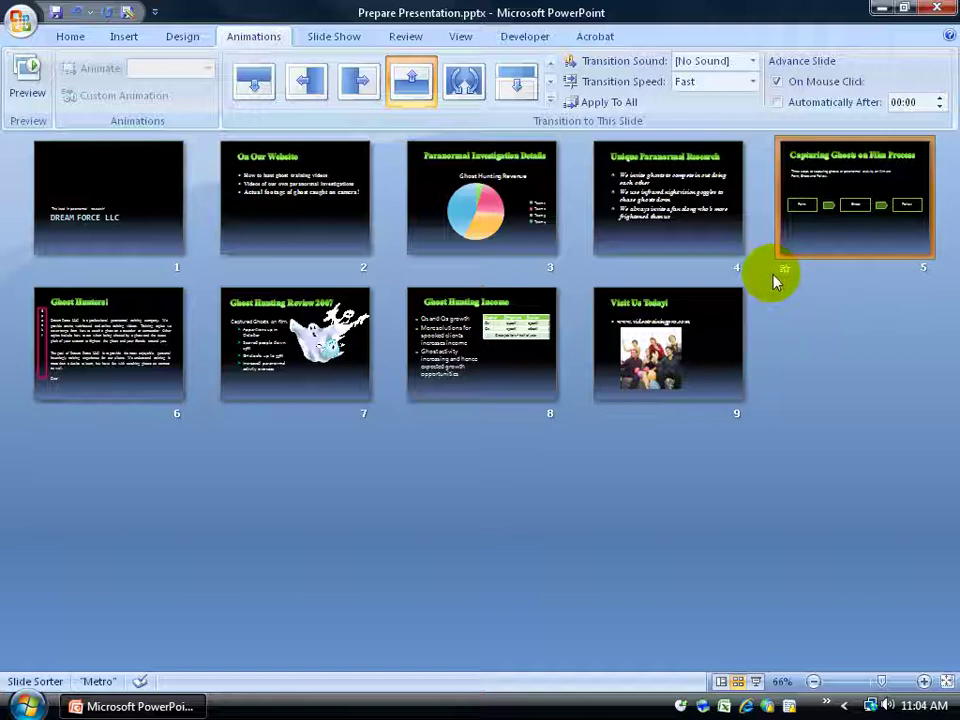
click(718, 238)
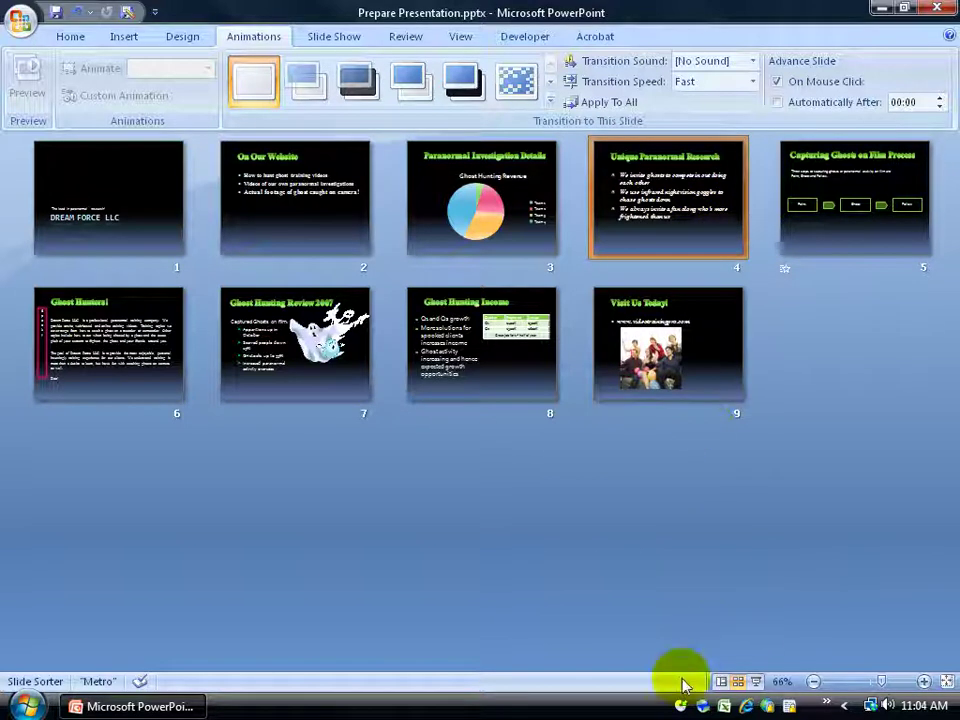
click(757, 683)
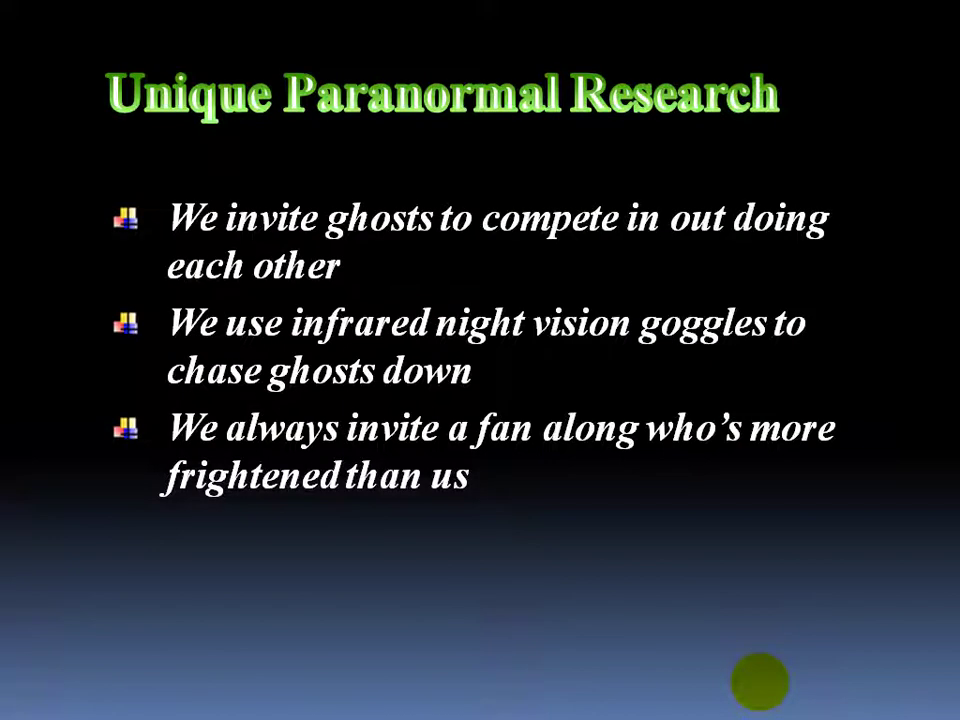
click(760, 683)
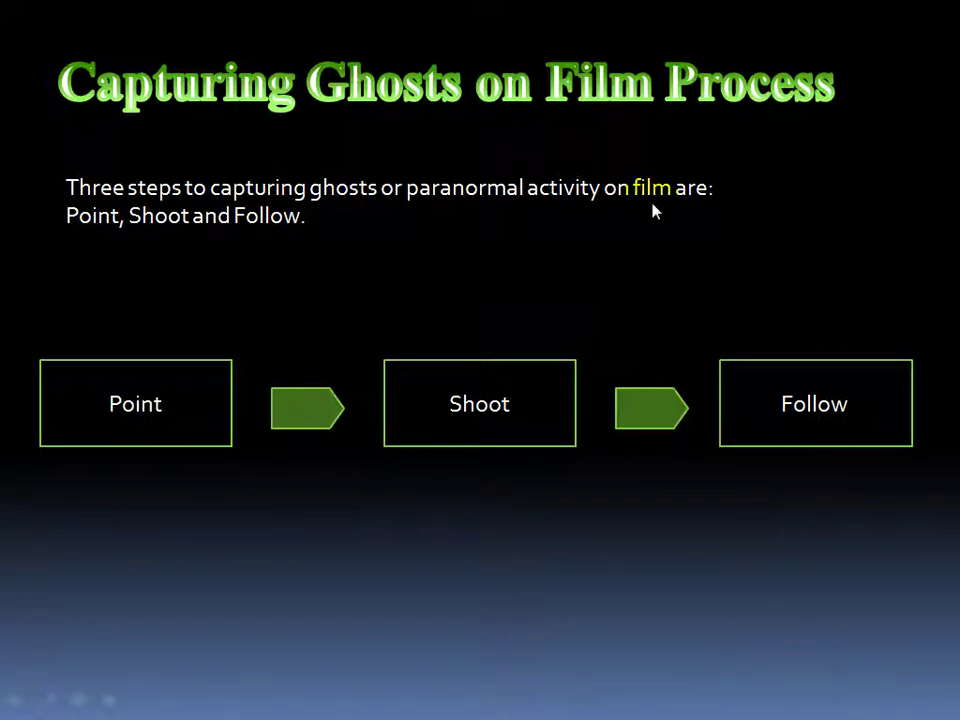
click(643, 240)
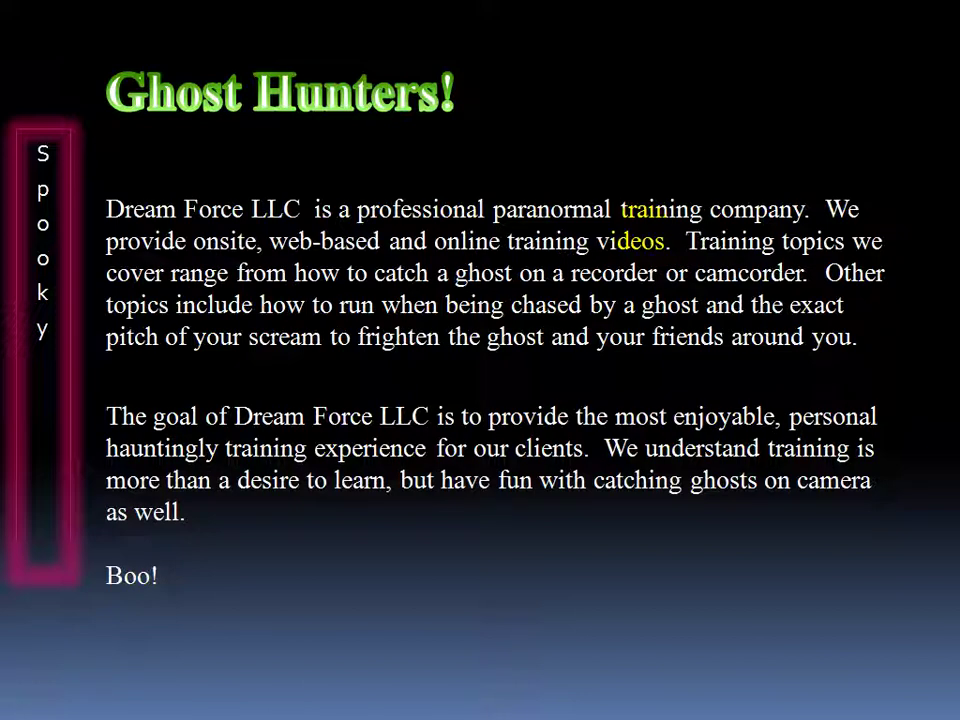
key(Escape)
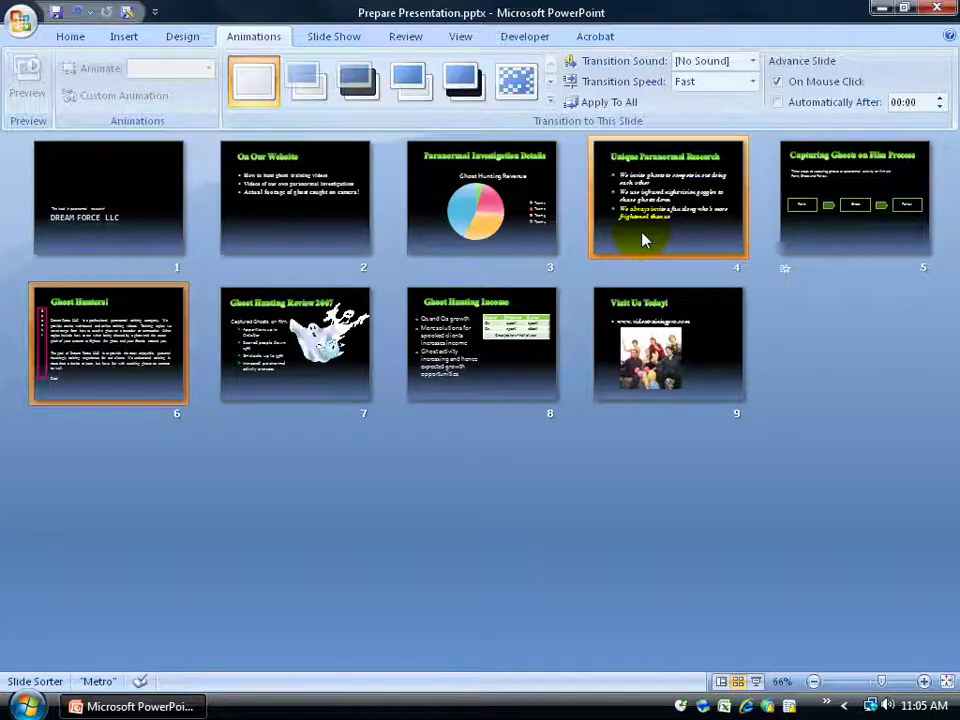
Step: Set slide 5, Capturing Ghosts on Film Process, to No Transition
click(857, 218)
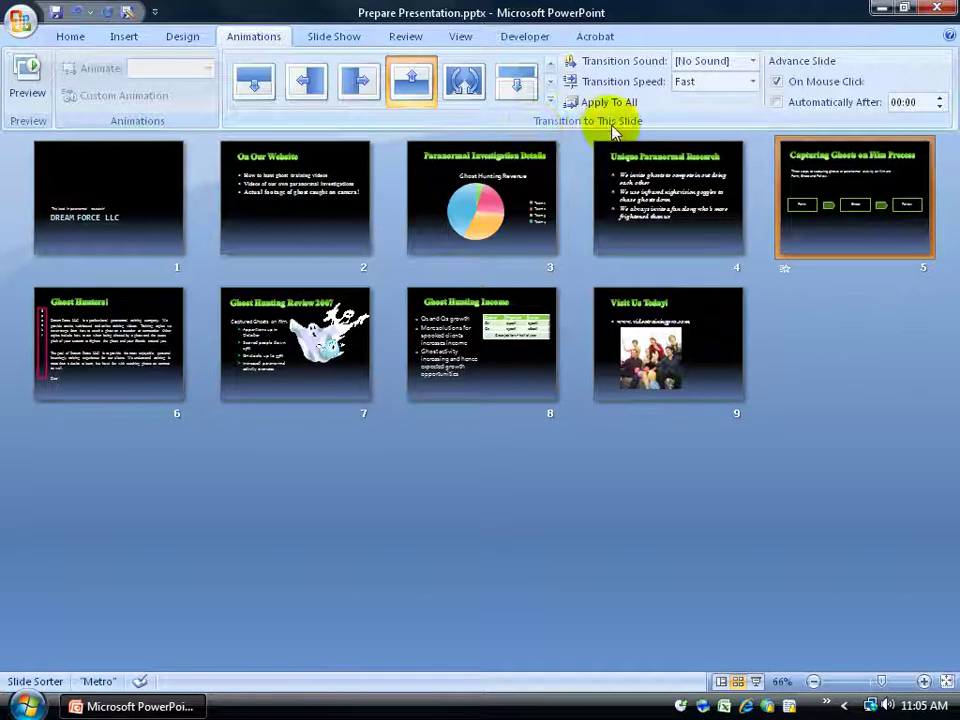
click(551, 101)
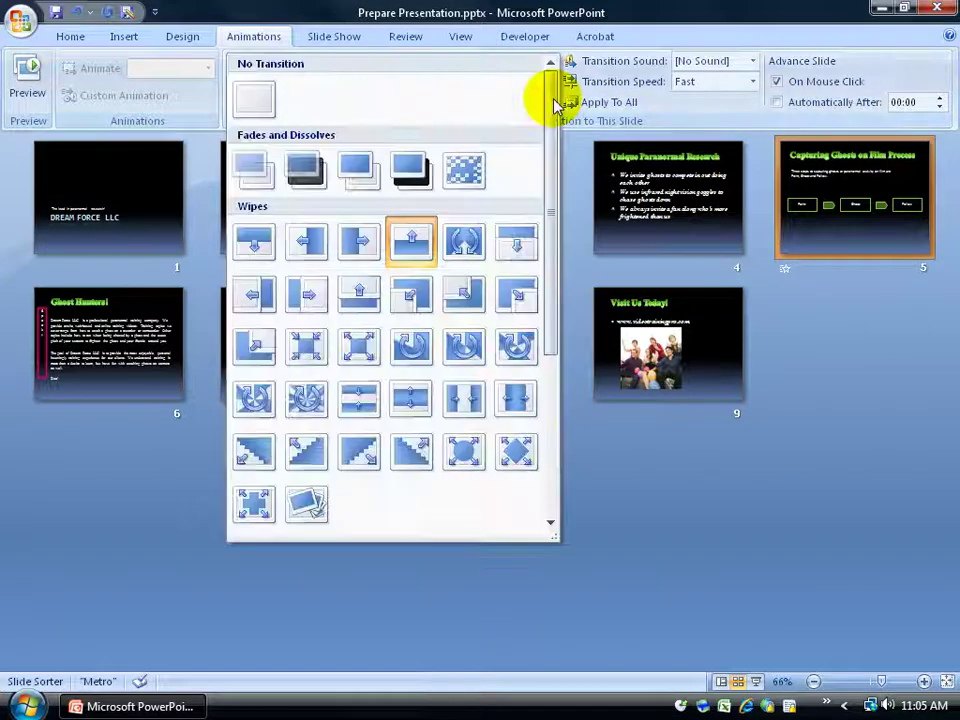
click(258, 90)
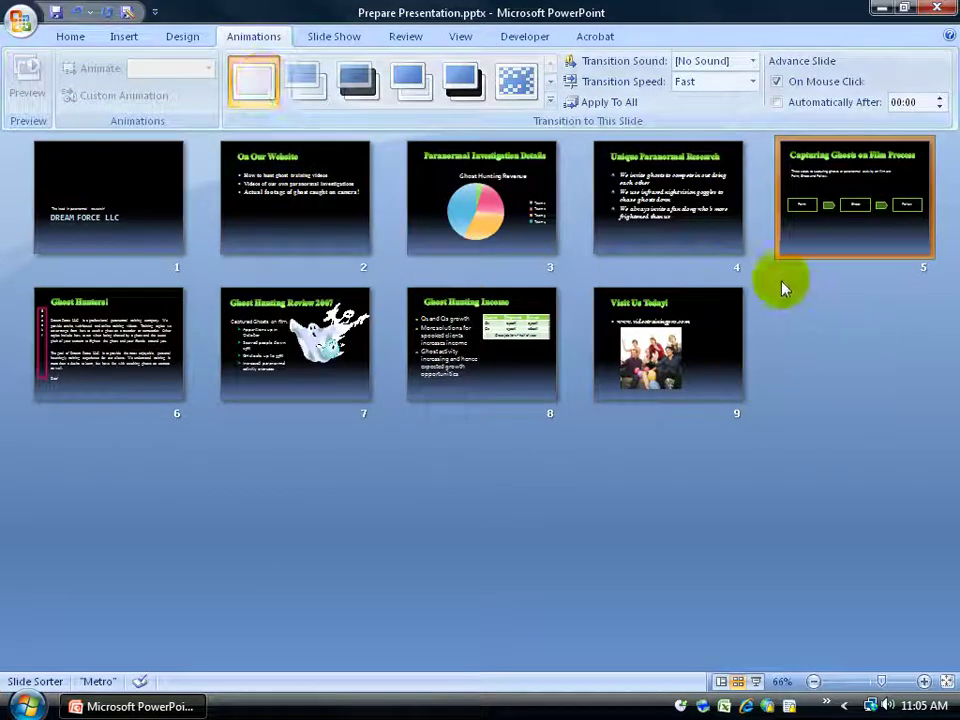